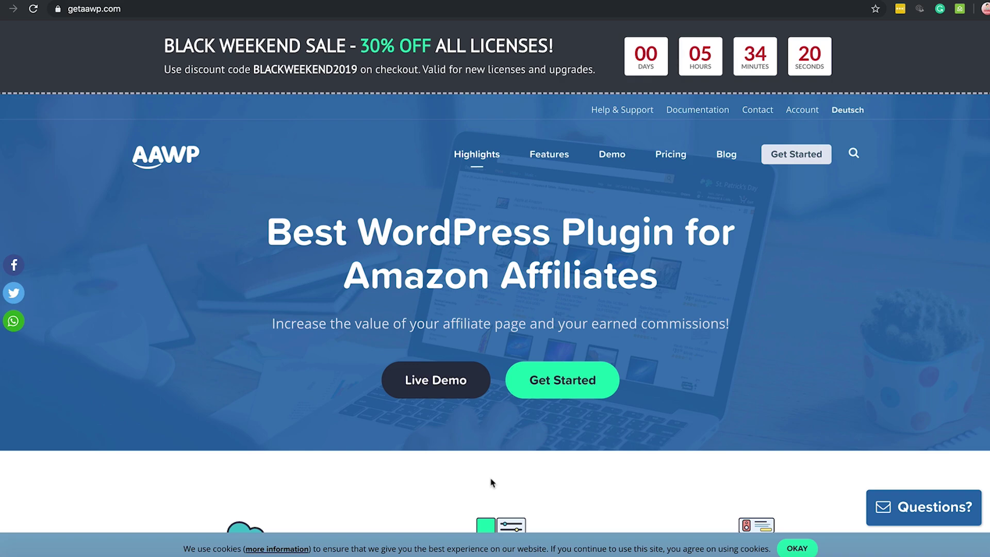
Step: Load getaawp.com from the address bar to reach the AAWP plugin landing page
{"action": "left_click", "coordinate": [136, 10]}
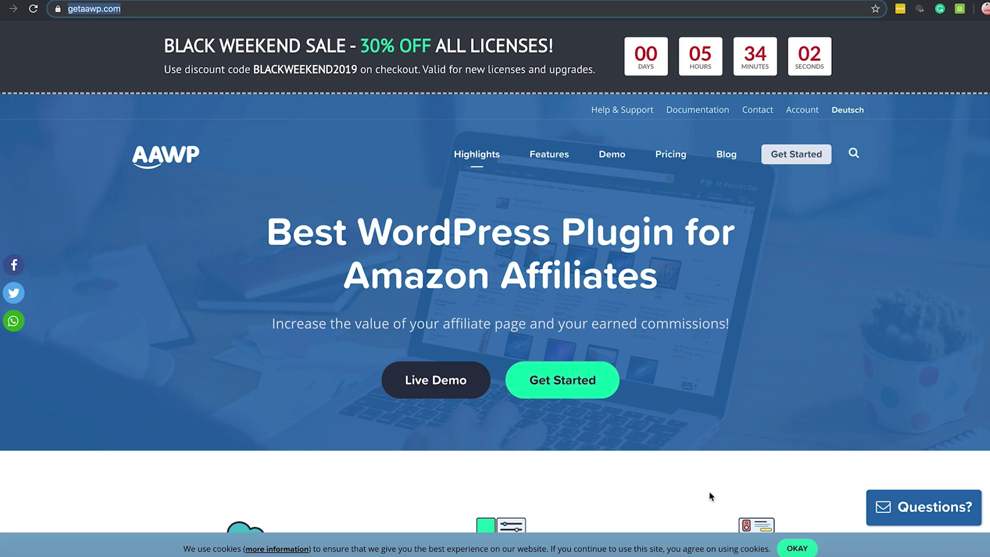
Step: Dismiss the cookie bar with OKAY and skim the homepage feature highlights
{"action": "left_click", "coordinate": [795, 549]}
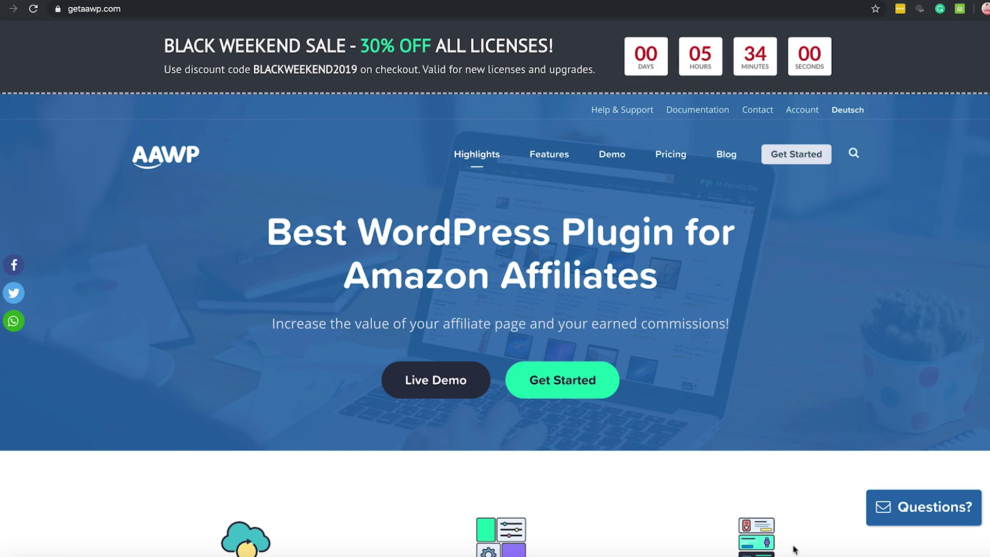
{"action": "scroll", "coordinate": [795, 549], "scroll_direction": "down", "scroll_amount": 1}
{"action": "scroll", "coordinate": [795, 550], "scroll_direction": "down", "scroll_amount": 4}
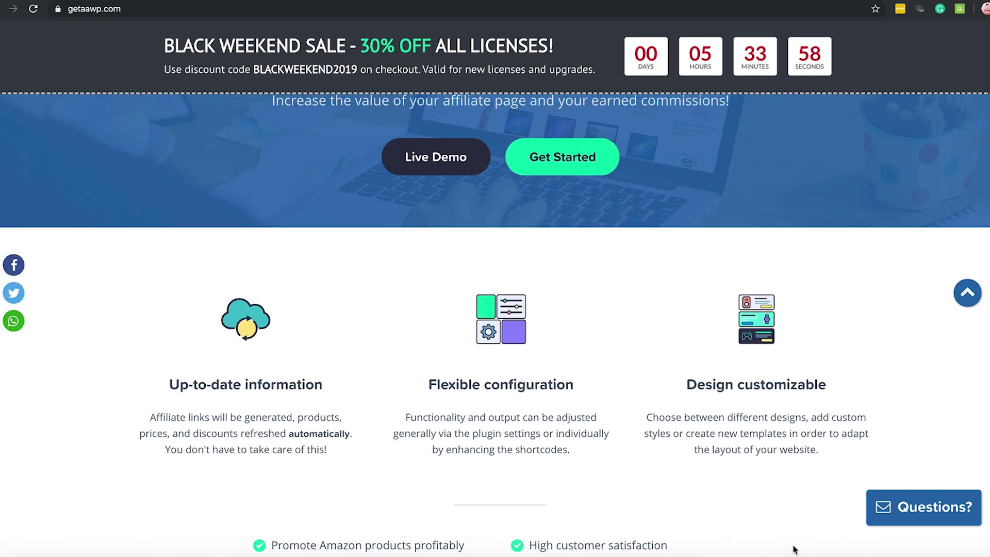
{"action": "scroll", "coordinate": [794, 548], "scroll_direction": "up", "scroll_amount": 3}
{"action": "scroll", "coordinate": [760, 467], "scroll_direction": "up", "scroll_amount": 2}
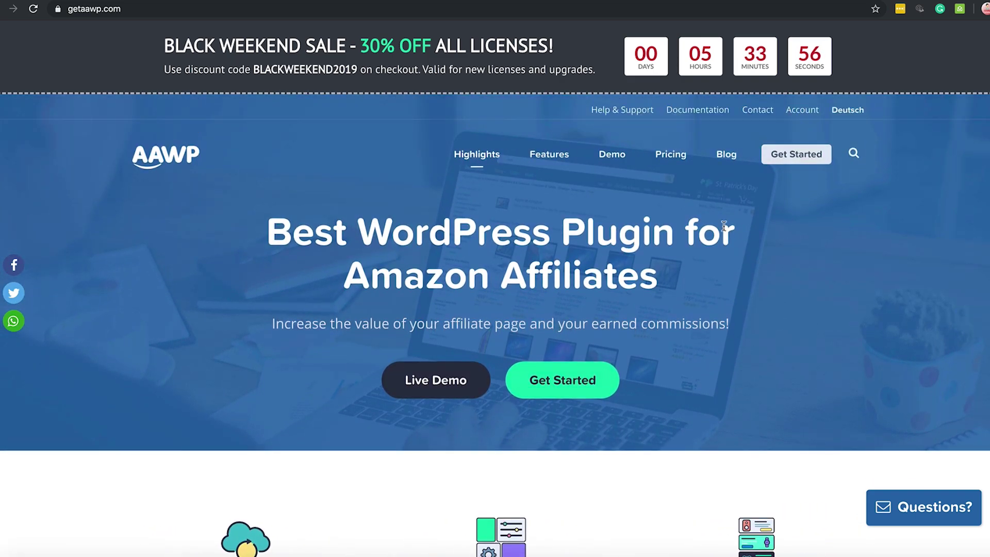
Step: Go to Features and read the list from theme independence through translations
{"action": "left_click", "coordinate": [550, 158]}
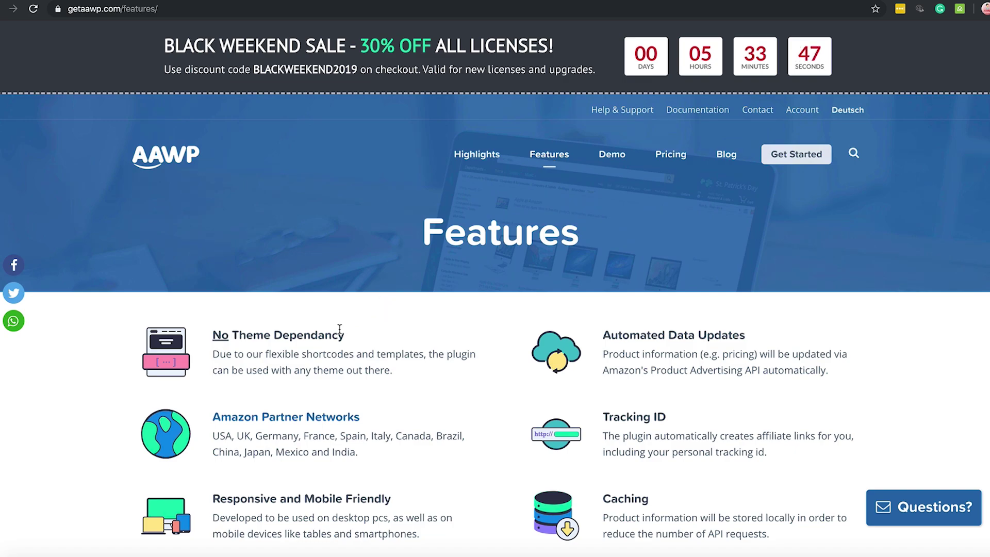
{"action": "scroll", "coordinate": [340, 329], "scroll_direction": "down", "scroll_amount": 5}
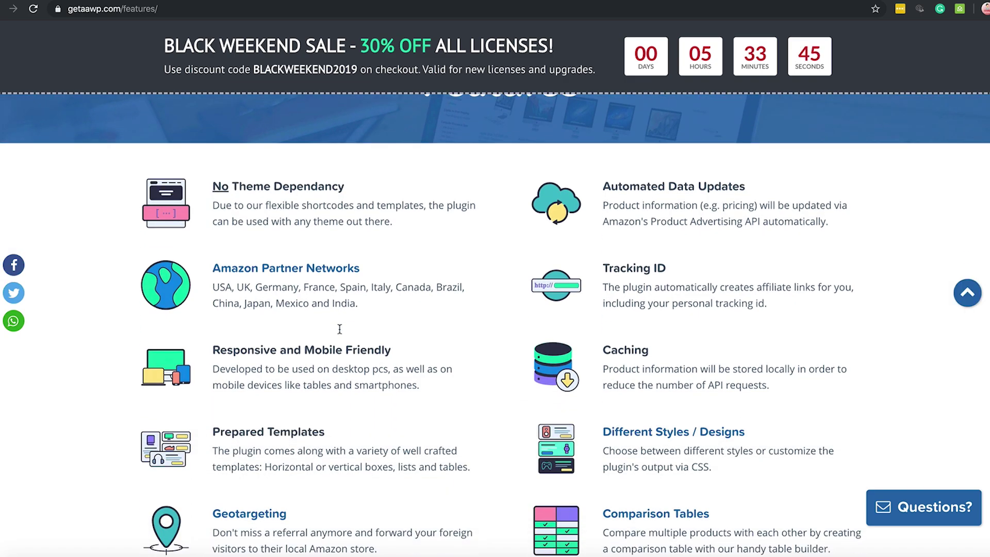
{"action": "scroll", "coordinate": [339, 329], "scroll_direction": "down", "scroll_amount": 1}
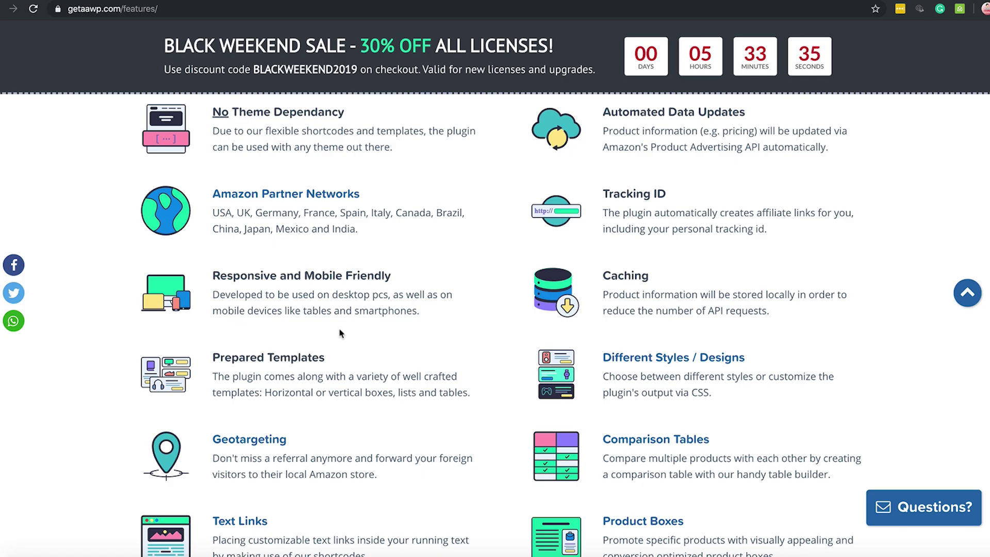
{"action": "scroll", "coordinate": [340, 333], "scroll_direction": "down", "scroll_amount": 4}
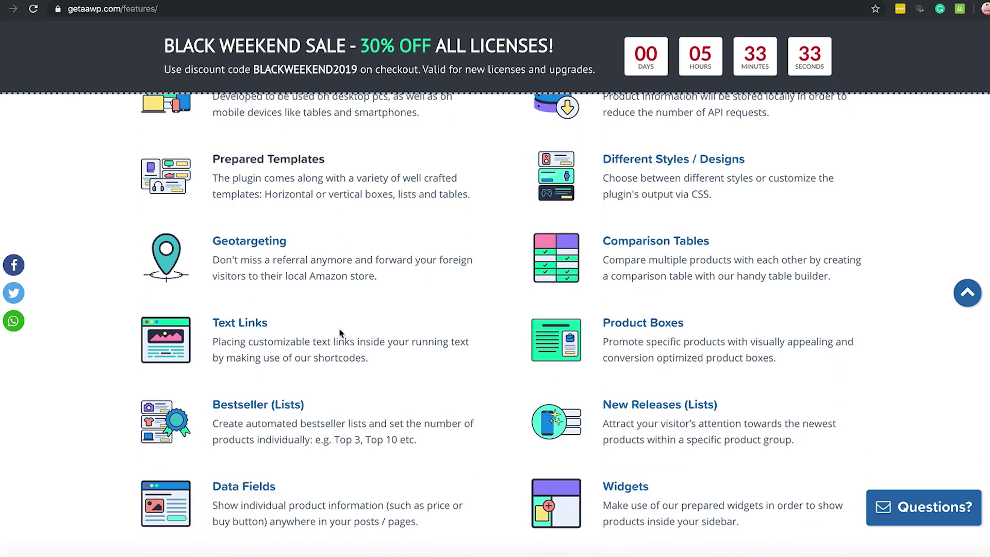
{"action": "scroll", "coordinate": [341, 334], "scroll_direction": "down", "scroll_amount": 2}
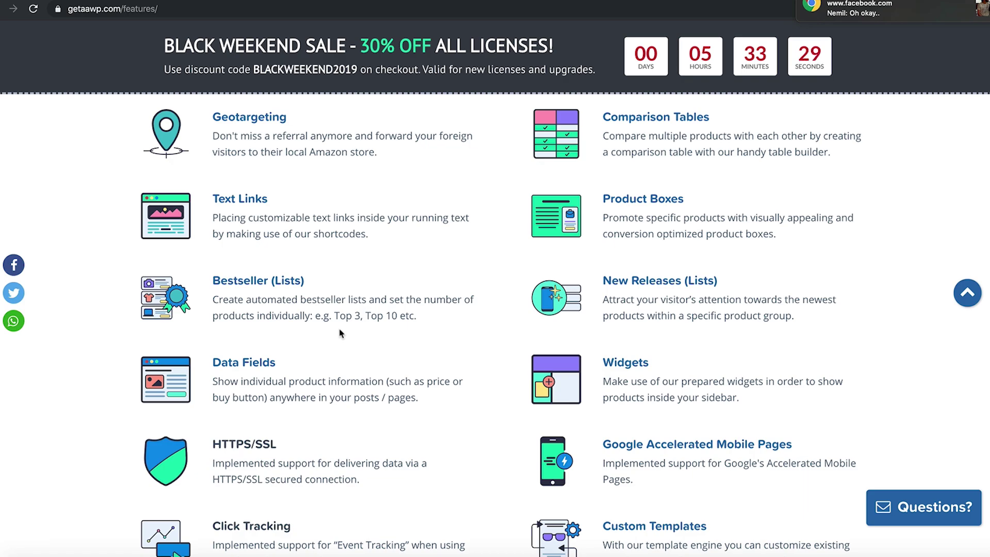
{"action": "scroll", "coordinate": [340, 333], "scroll_direction": "down", "scroll_amount": 5}
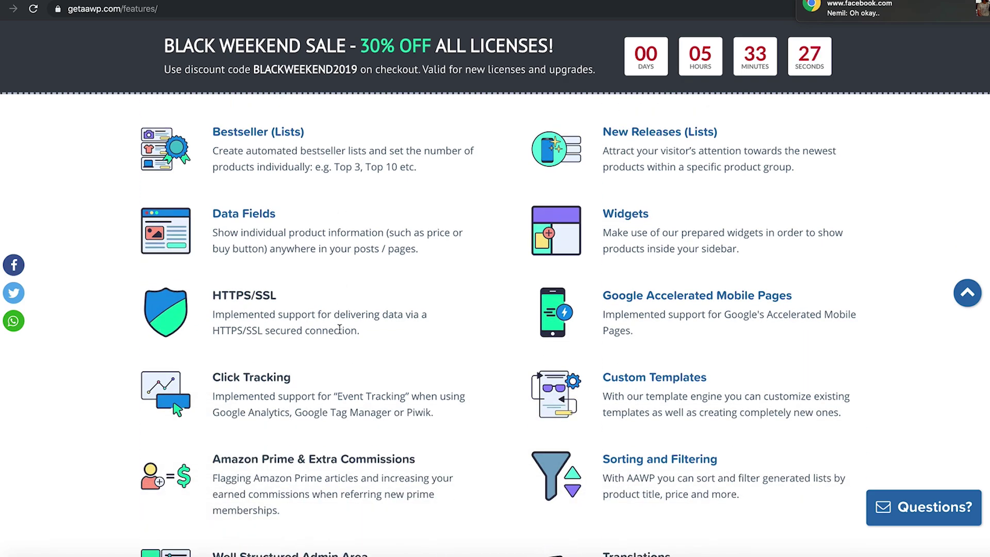
{"action": "scroll", "coordinate": [340, 329], "scroll_direction": "down", "scroll_amount": 6}
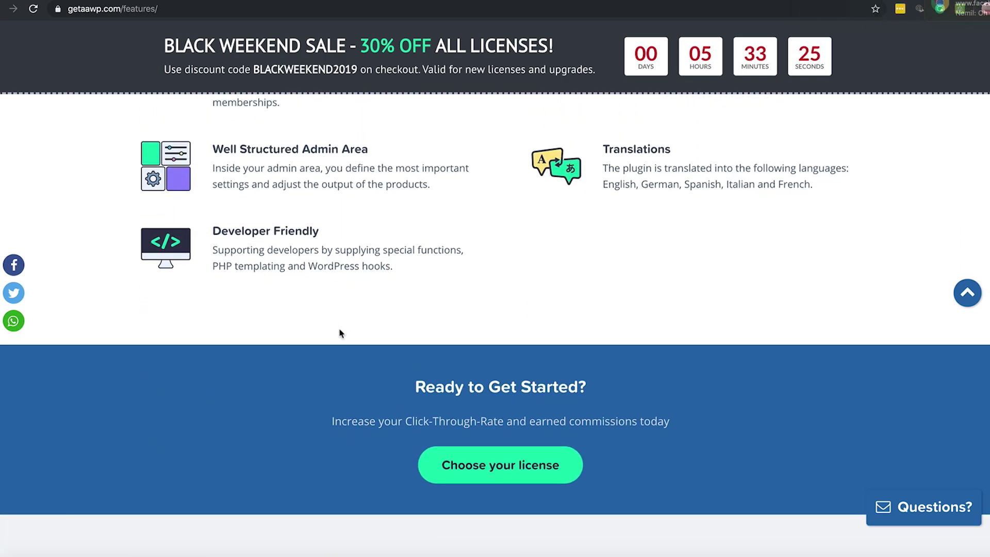
{"action": "scroll", "coordinate": [340, 333], "scroll_direction": "up", "scroll_amount": 14}
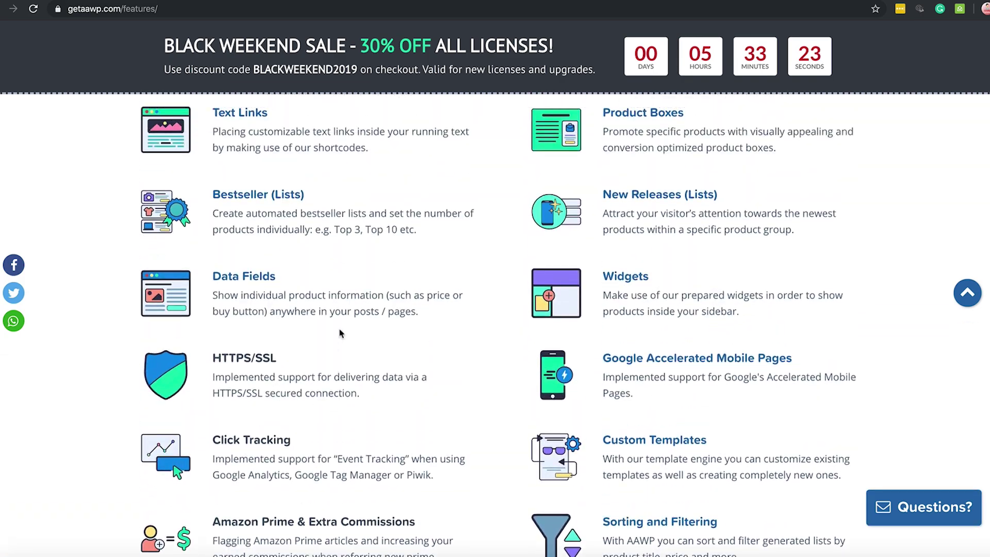
{"action": "scroll", "coordinate": [340, 334], "scroll_direction": "up", "scroll_amount": 9}
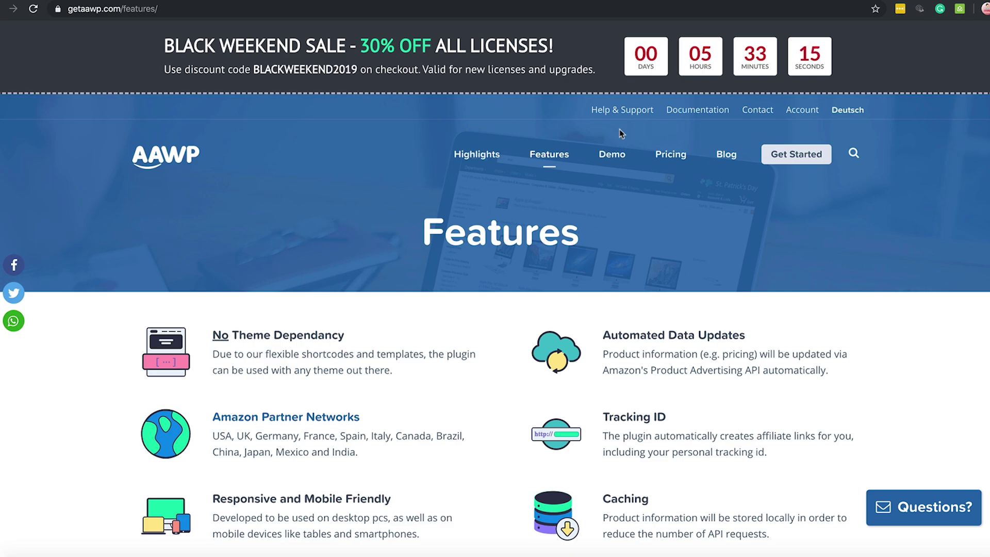
Step: Go to Pricing and view the Personal, Plus, Pro and Ultimate plan cards
{"action": "left_click", "coordinate": [673, 157]}
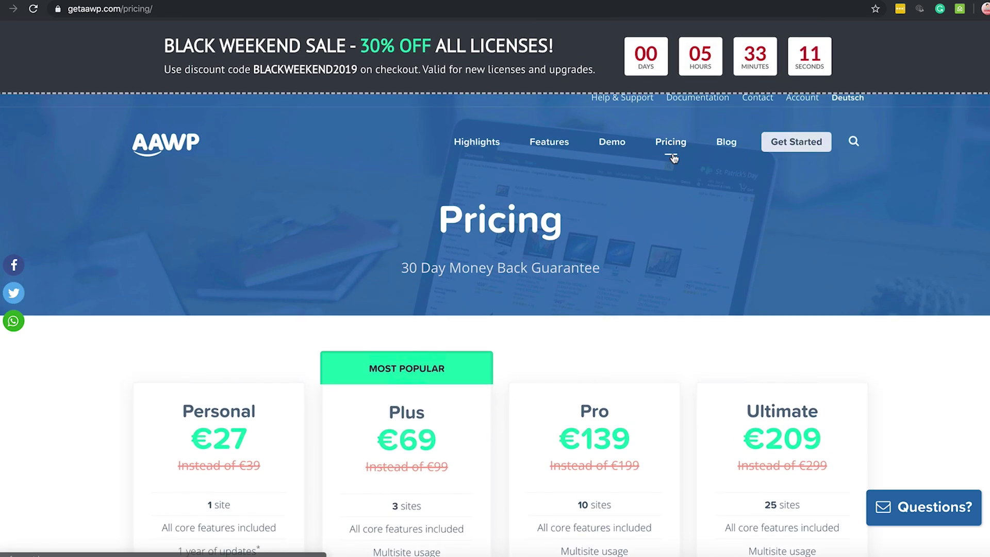
{"action": "scroll", "coordinate": [674, 158], "scroll_direction": "down", "scroll_amount": 4}
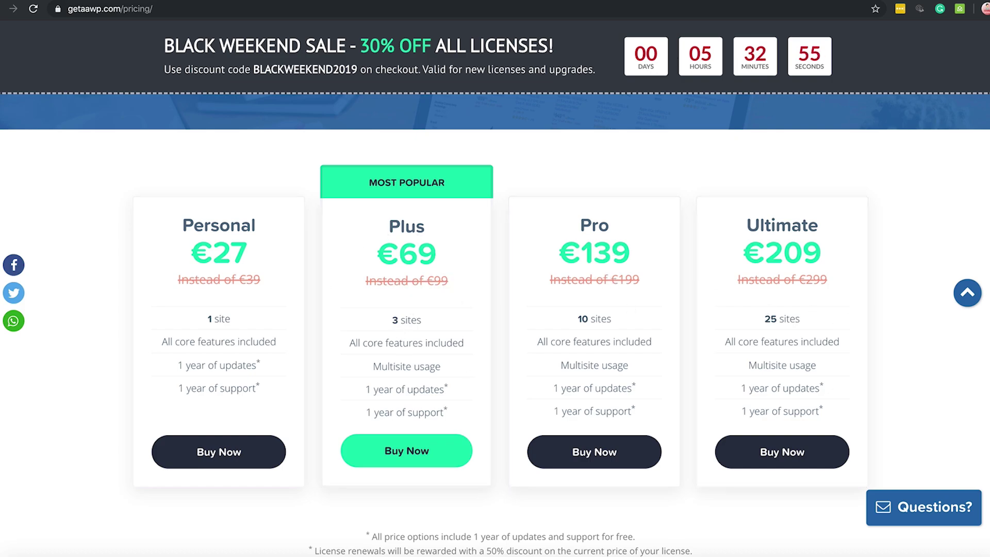
{"action": "scroll", "coordinate": [495, 288], "scroll_direction": "down", "scroll_amount": 1}
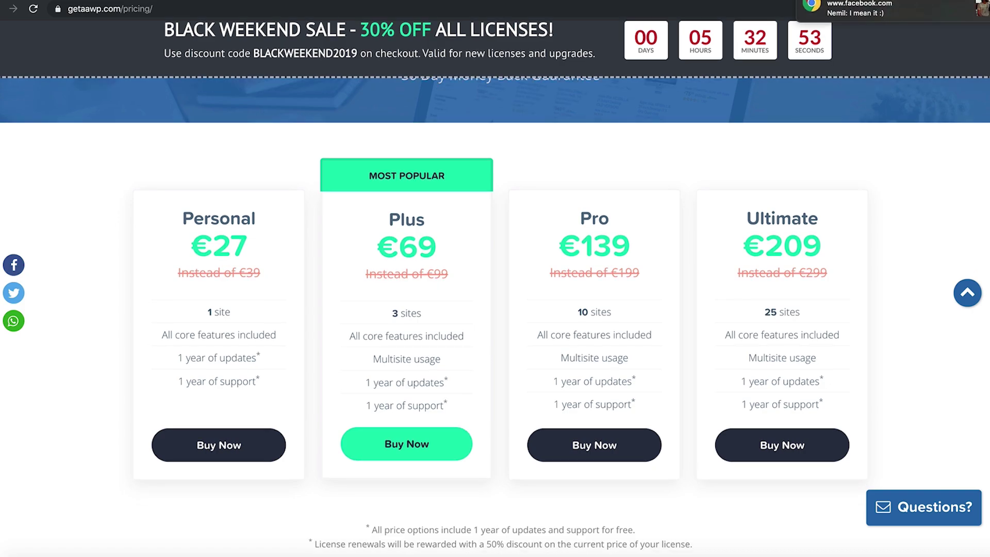
{"action": "scroll", "coordinate": [496, 289], "scroll_direction": "down", "scroll_amount": 2}
{"action": "scroll", "coordinate": [495, 288], "scroll_direction": "up", "scroll_amount": 5}
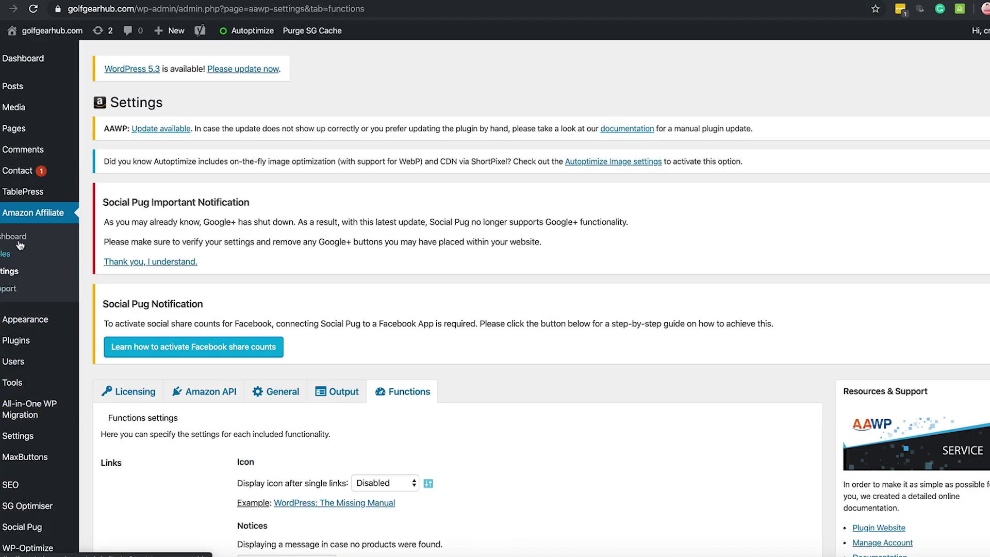
{"action": "mouse_move", "coordinate": [23, 191]}
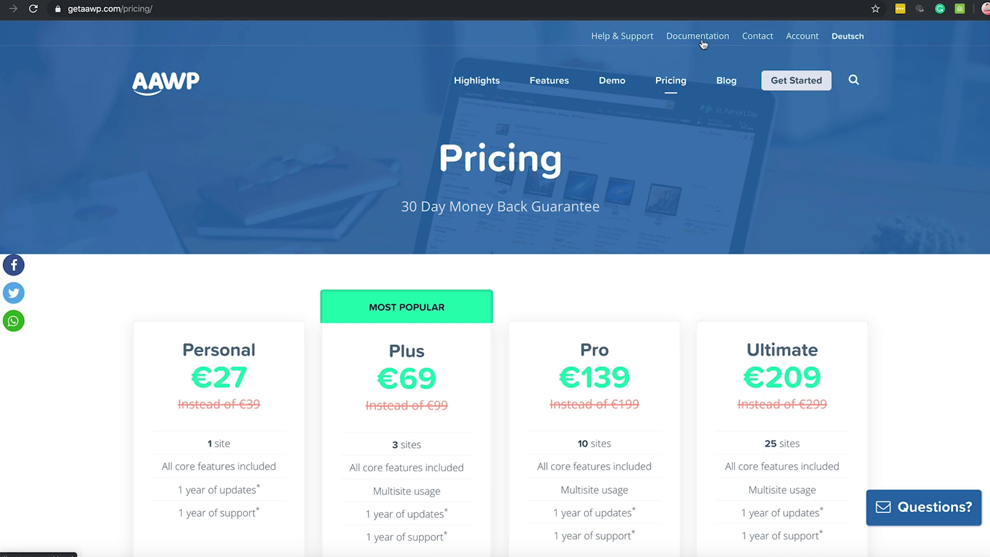
Step: Browse the Demo page's comparison tables, product boxes, bestseller lists and widgets
{"action": "left_click", "coordinate": [620, 89]}
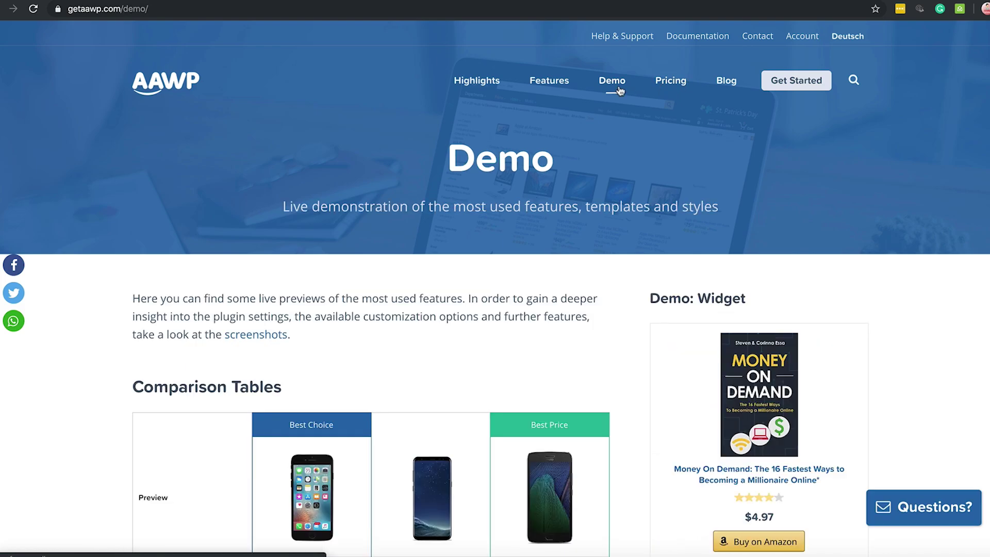
{"action": "scroll", "coordinate": [426, 383], "scroll_direction": "down", "scroll_amount": 5}
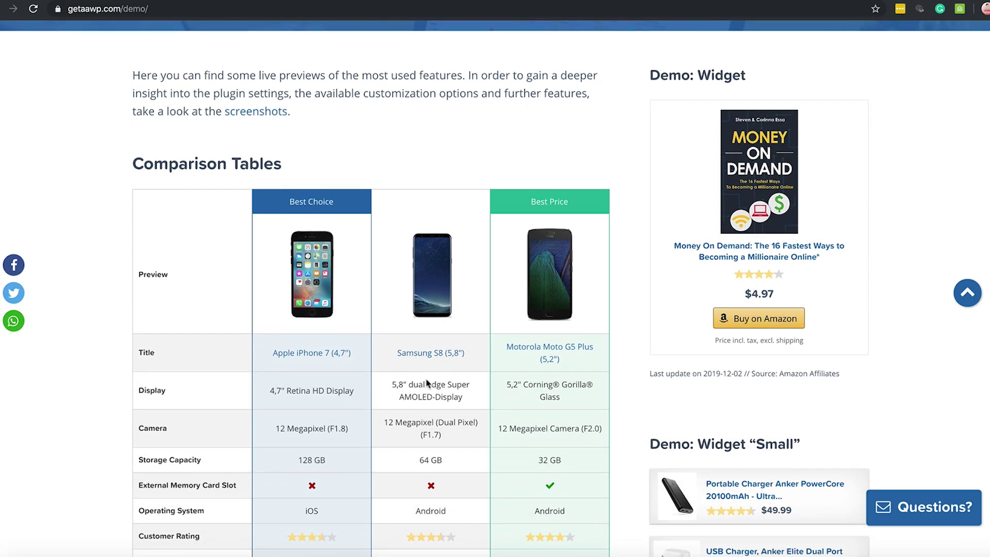
{"action": "scroll", "coordinate": [426, 383], "scroll_direction": "down", "scroll_amount": 5}
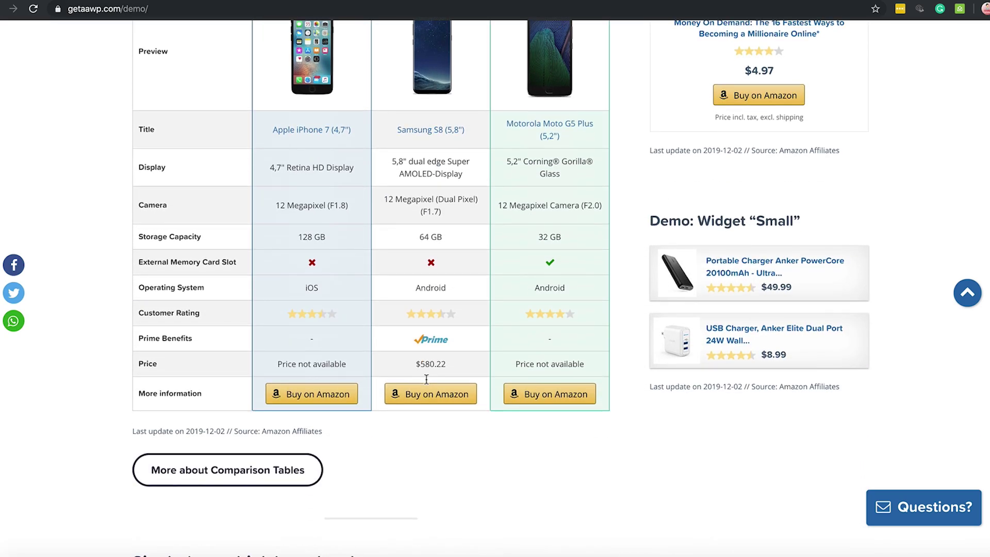
{"action": "scroll", "coordinate": [426, 383], "scroll_direction": "up", "scroll_amount": 2}
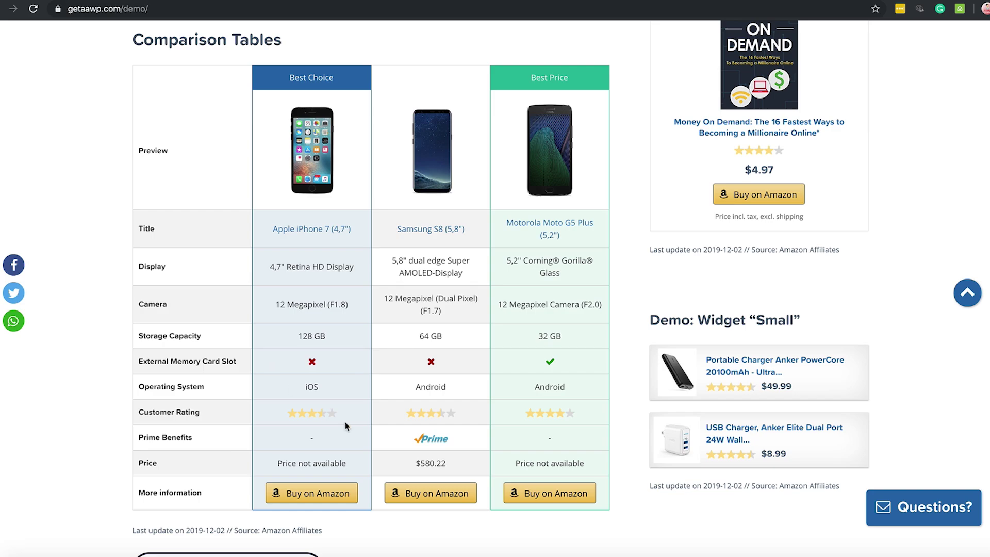
{"action": "scroll", "coordinate": [346, 426], "scroll_direction": "down", "scroll_amount": 3}
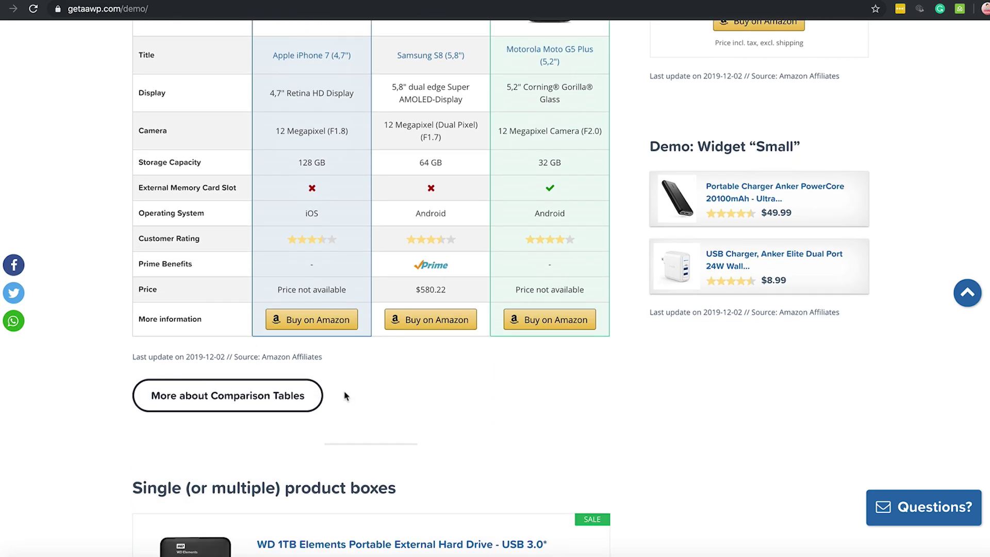
{"action": "scroll", "coordinate": [385, 318], "scroll_direction": "down", "scroll_amount": 8}
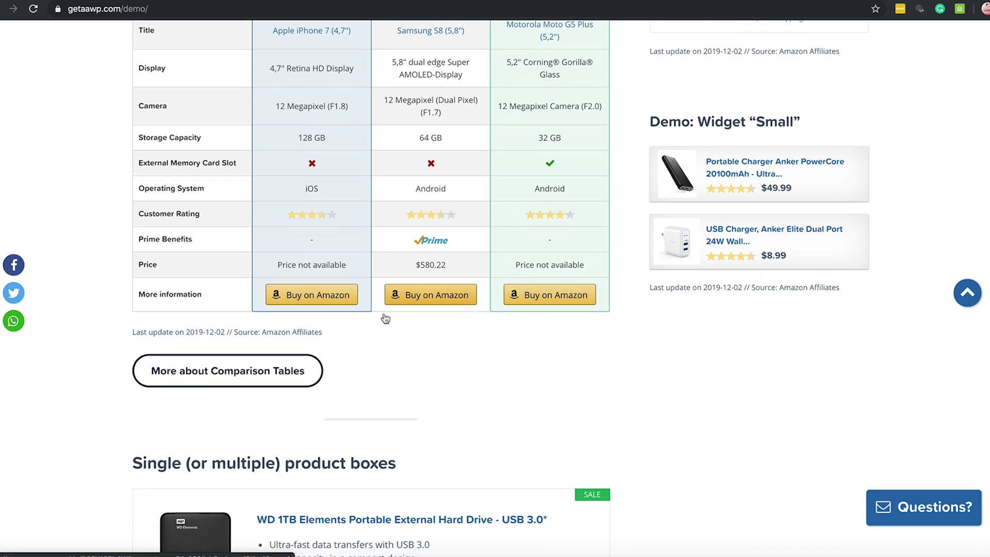
{"action": "scroll", "coordinate": [385, 318], "scroll_direction": "down", "scroll_amount": 1}
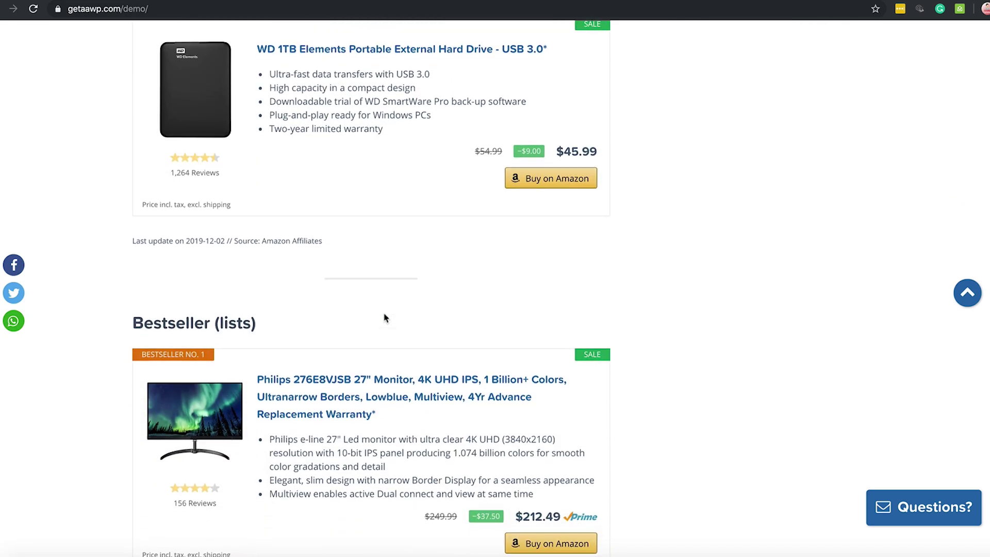
{"action": "scroll", "coordinate": [385, 318], "scroll_direction": "up", "scroll_amount": 6}
{"action": "scroll", "coordinate": [385, 315], "scroll_direction": "up", "scroll_amount": 12}
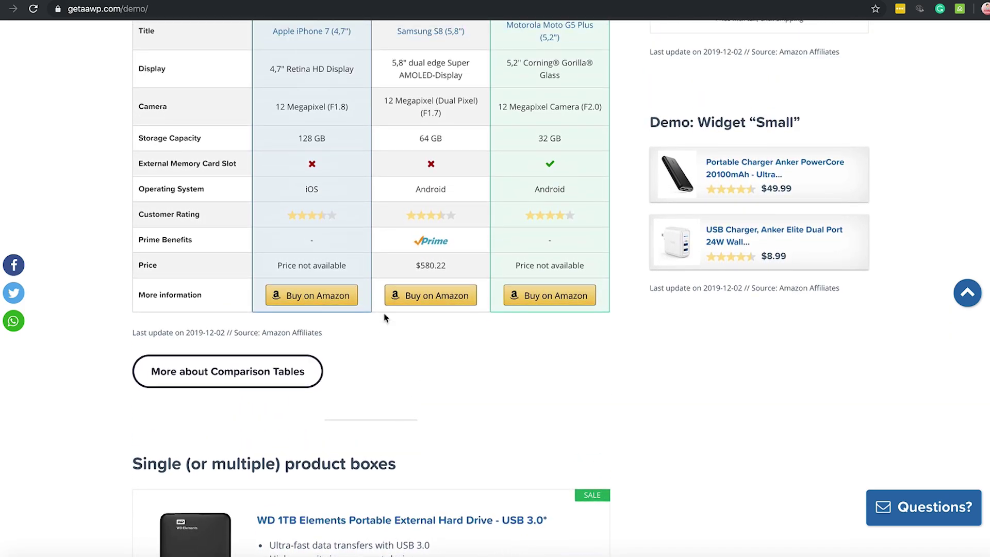
{"action": "scroll", "coordinate": [384, 318], "scroll_direction": "up", "scroll_amount": 2}
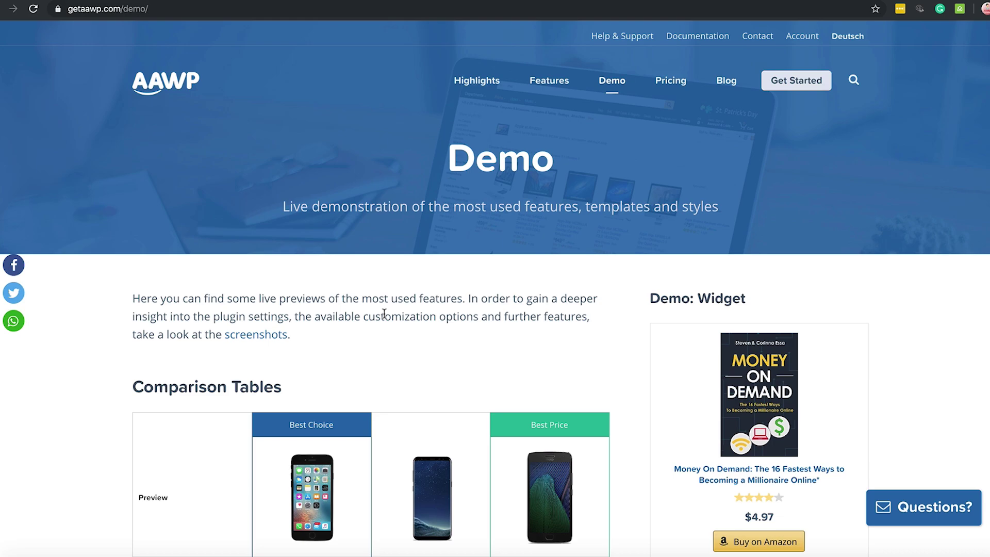
Step: Return home via Highlights and read through benefits and testimonials to the footer
{"action": "left_click", "coordinate": [475, 82]}
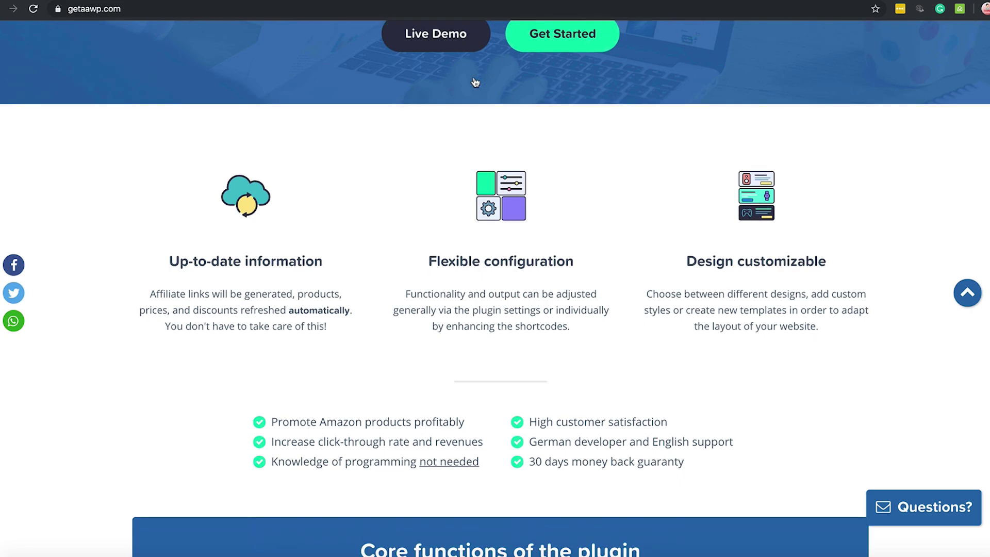
{"action": "scroll", "coordinate": [475, 83], "scroll_direction": "down", "scroll_amount": 7}
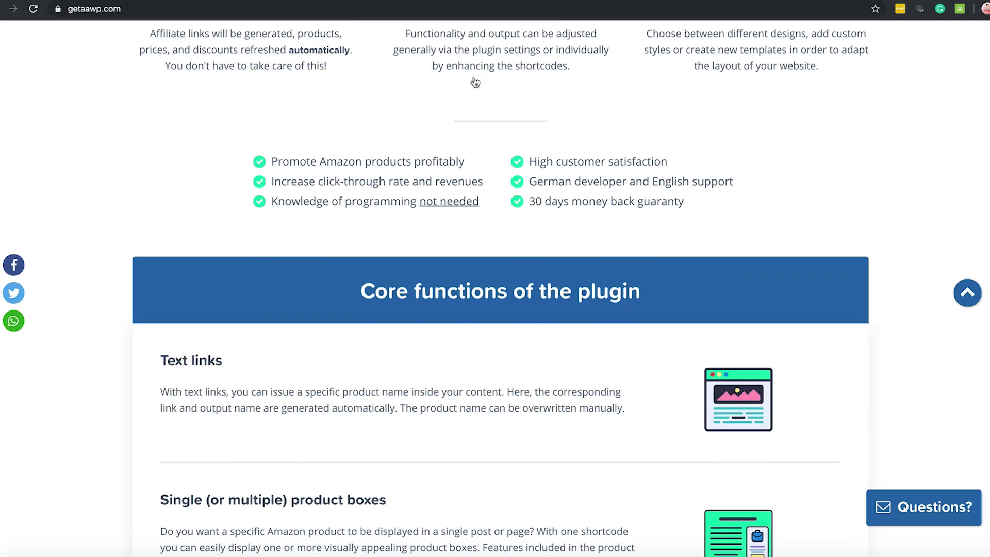
{"action": "scroll", "coordinate": [475, 82], "scroll_direction": "down", "scroll_amount": 8}
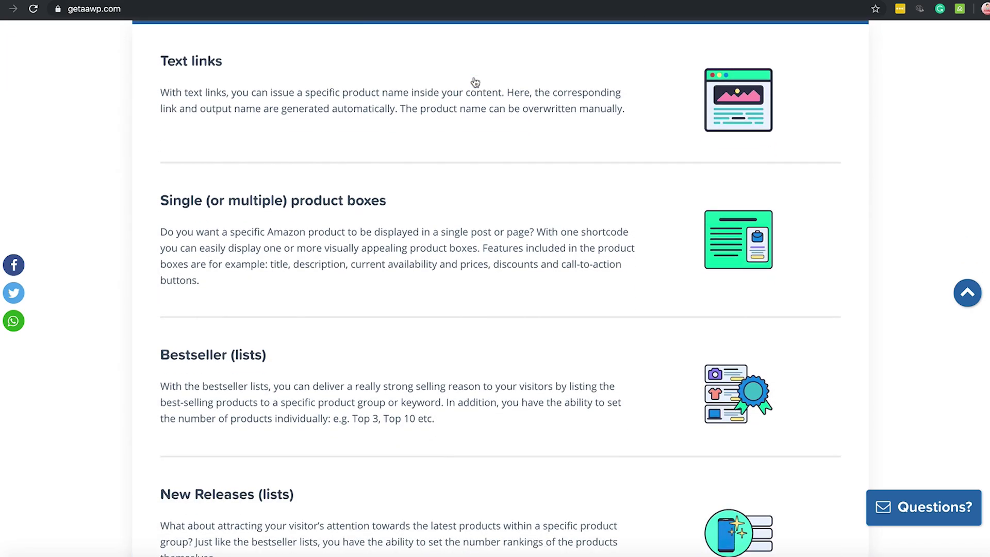
{"action": "scroll", "coordinate": [476, 83], "scroll_direction": "down", "scroll_amount": 8}
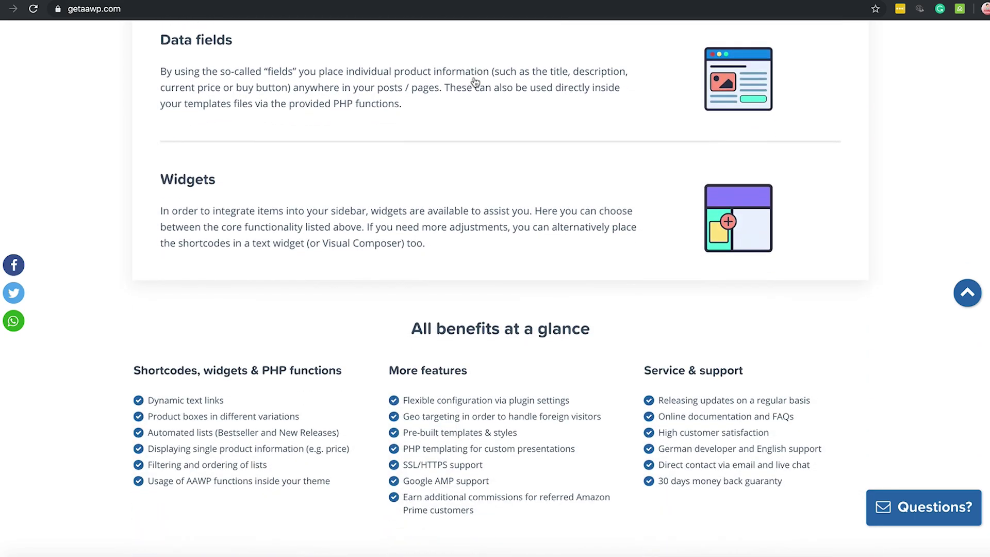
{"action": "scroll", "coordinate": [475, 83], "scroll_direction": "down", "scroll_amount": 3}
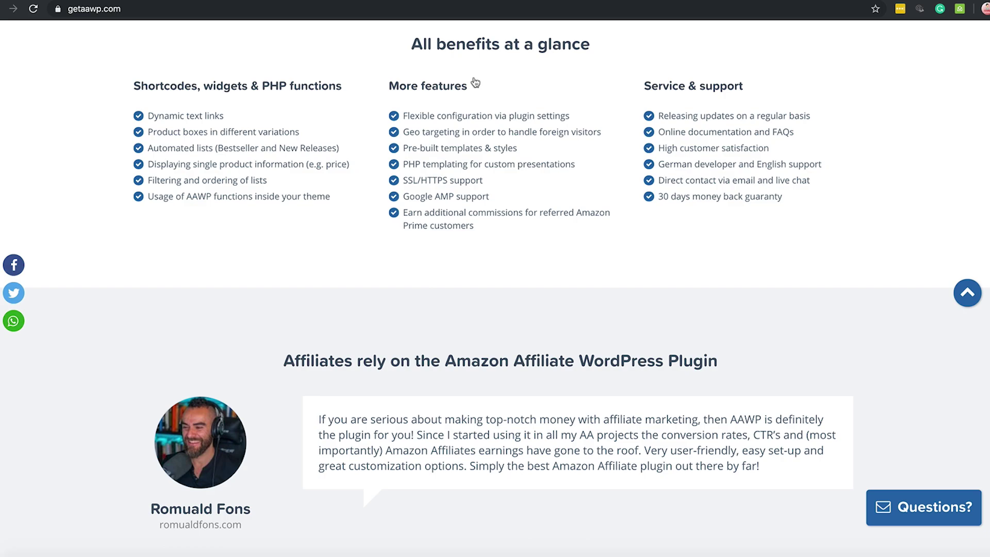
{"action": "scroll", "coordinate": [475, 83], "scroll_direction": "down", "scroll_amount": 5}
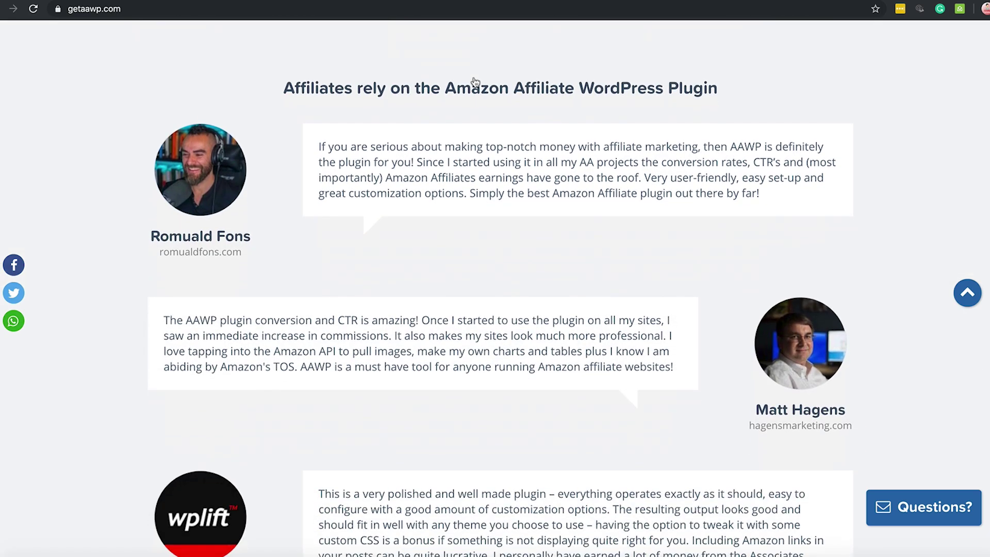
{"action": "scroll", "coordinate": [476, 82], "scroll_direction": "down", "scroll_amount": 2}
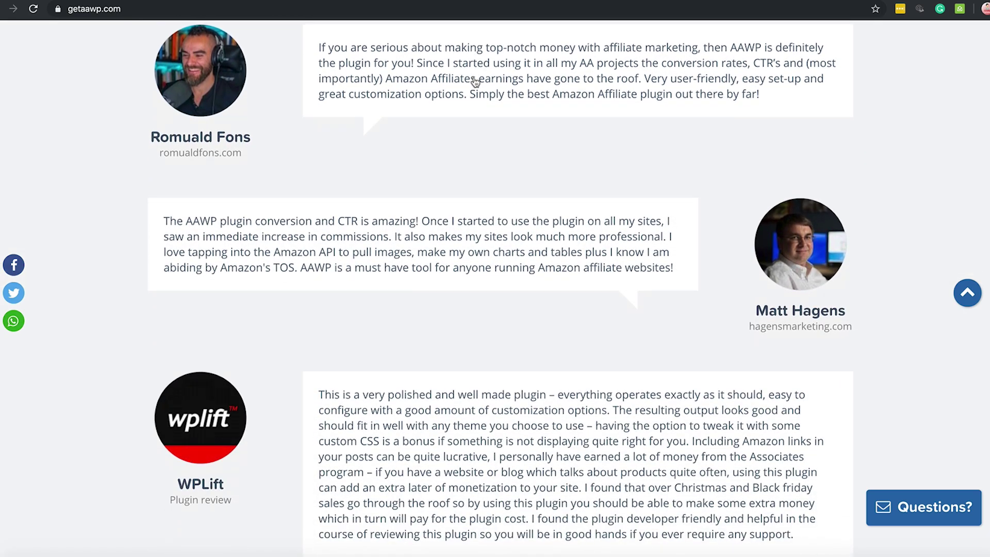
{"action": "scroll", "coordinate": [475, 82], "scroll_direction": "down", "scroll_amount": 7}
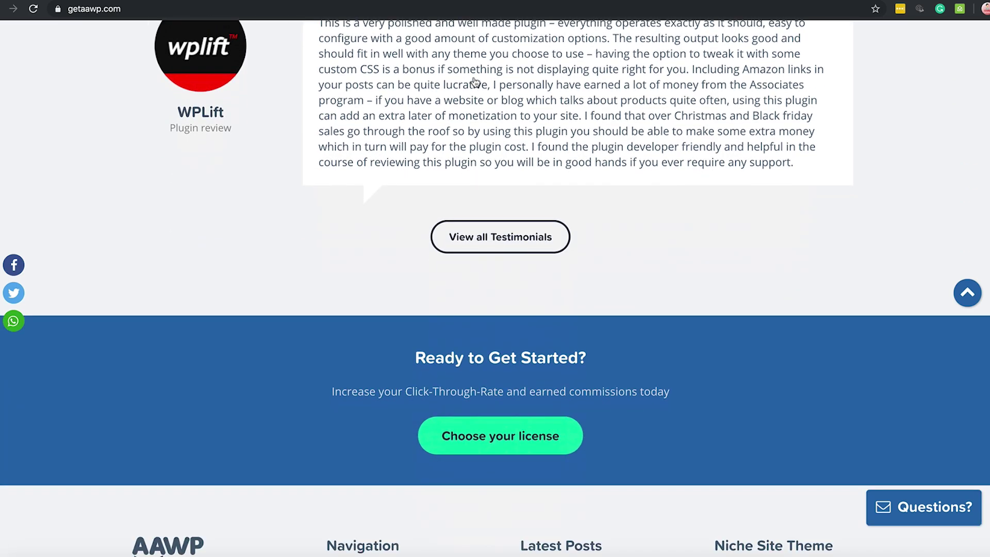
{"action": "scroll", "coordinate": [476, 83], "scroll_direction": "down", "scroll_amount": 4}
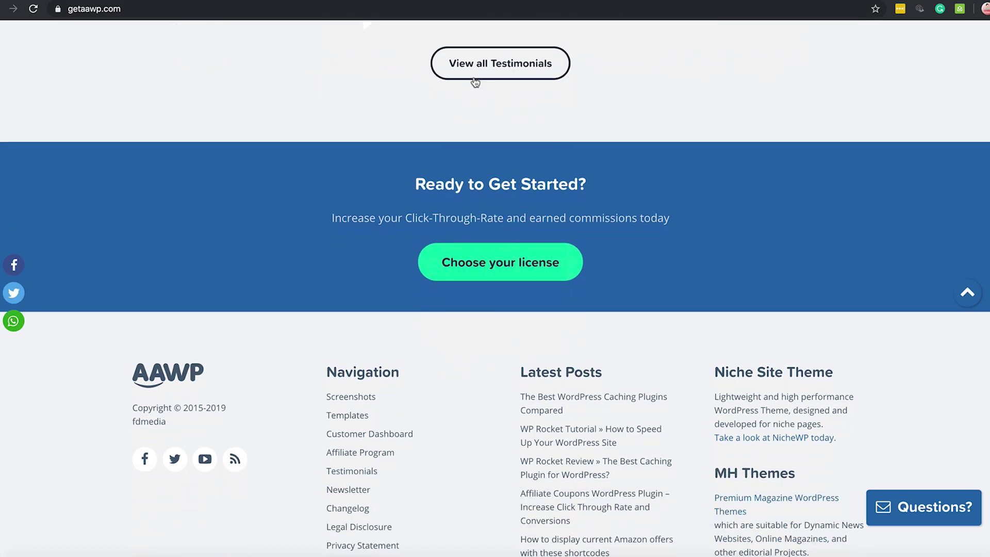
{"action": "scroll", "coordinate": [475, 82], "scroll_direction": "down", "scroll_amount": 1}
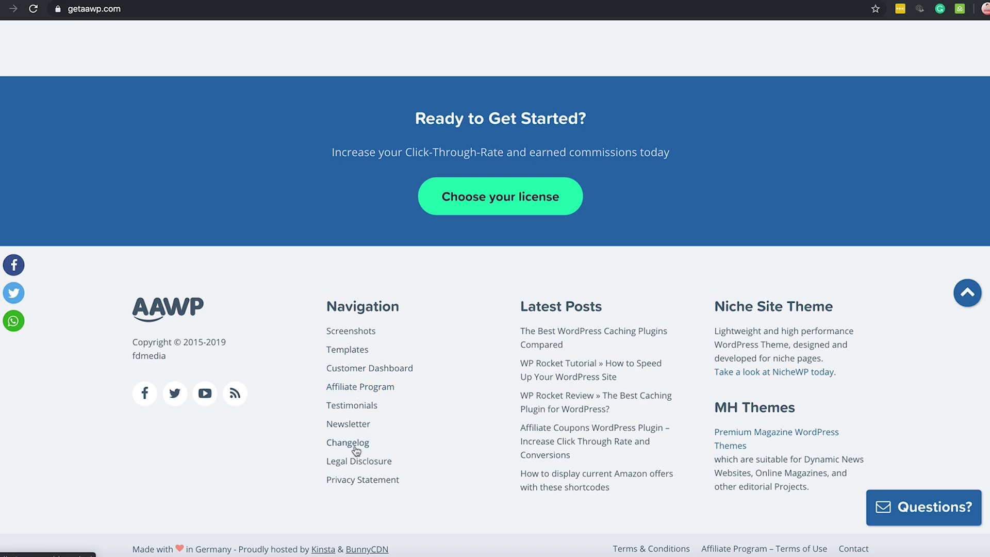
{"action": "scroll", "coordinate": [344, 464], "scroll_direction": "up", "scroll_amount": 5}
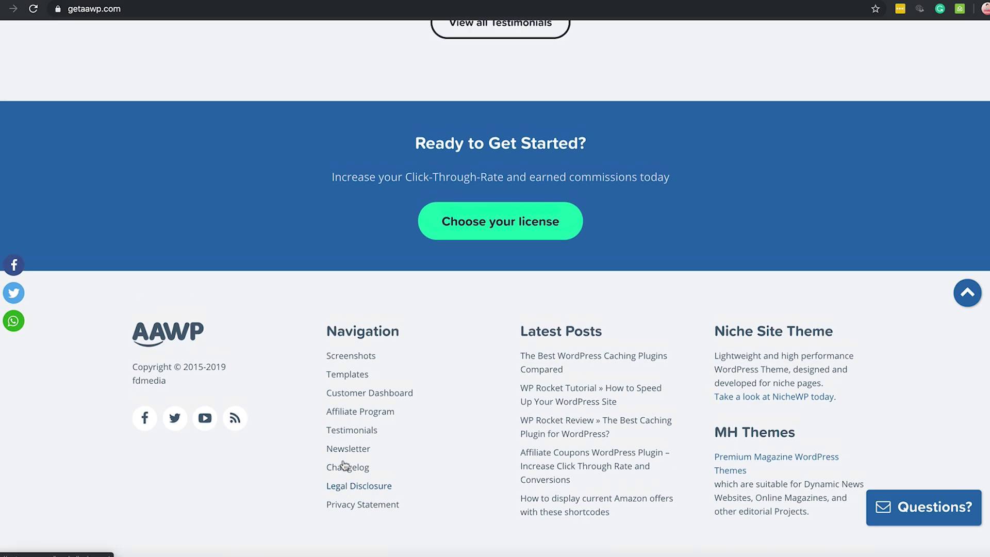
{"action": "scroll", "coordinate": [344, 464], "scroll_direction": "up", "scroll_amount": 12}
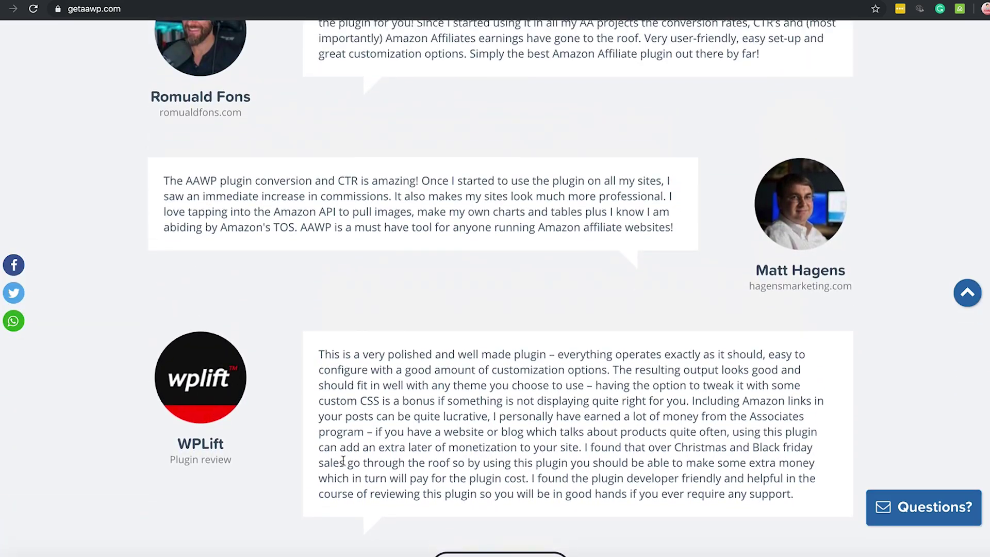
{"action": "scroll", "coordinate": [345, 464], "scroll_direction": "up", "scroll_amount": 2}
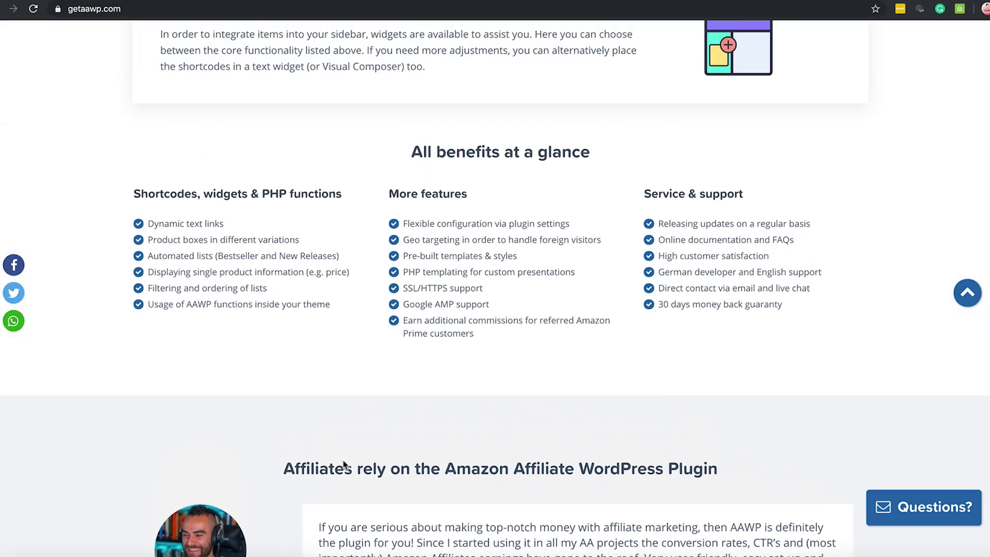
{"action": "scroll", "coordinate": [342, 460], "scroll_direction": "up", "scroll_amount": 10}
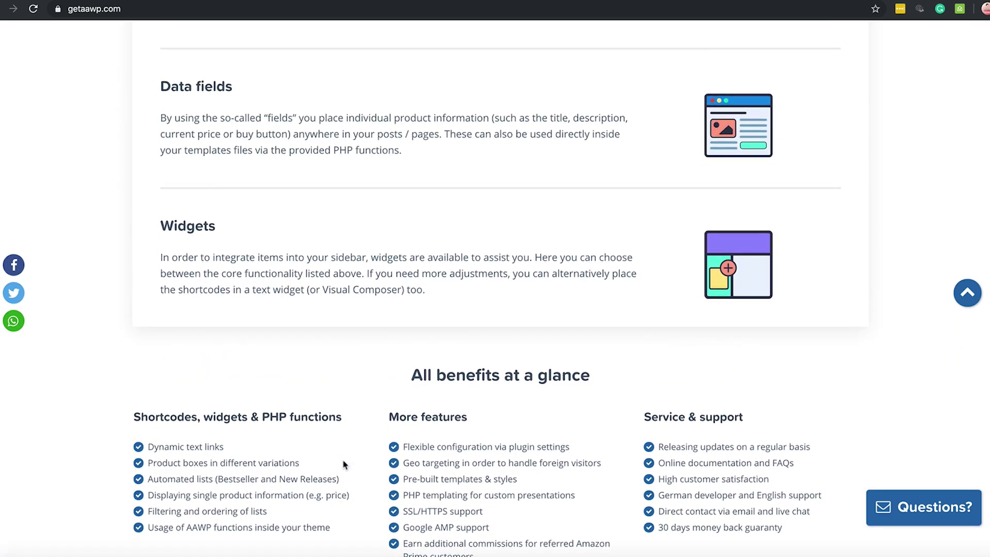
{"action": "scroll", "coordinate": [345, 465], "scroll_direction": "up", "scroll_amount": 16}
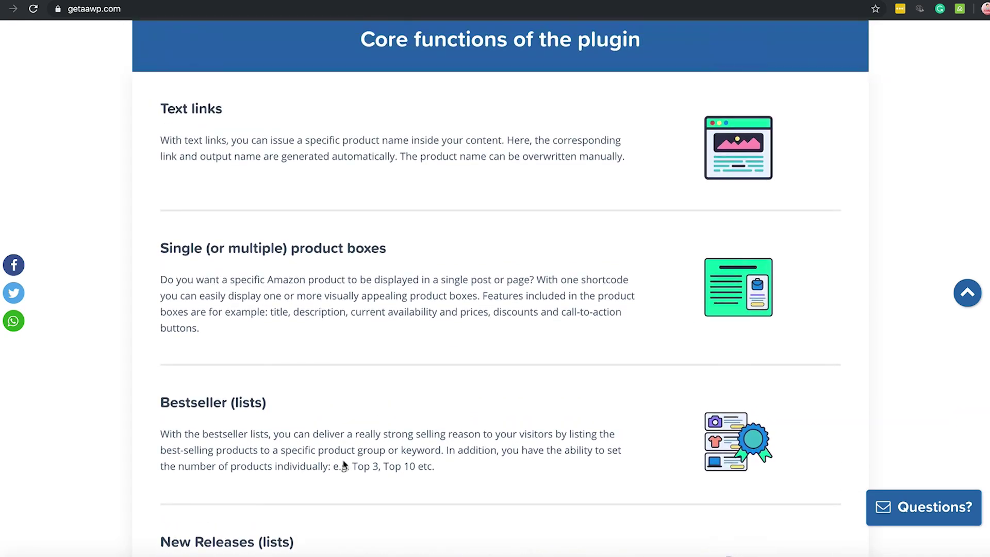
{"action": "scroll", "coordinate": [344, 464], "scroll_direction": "up", "scroll_amount": 16}
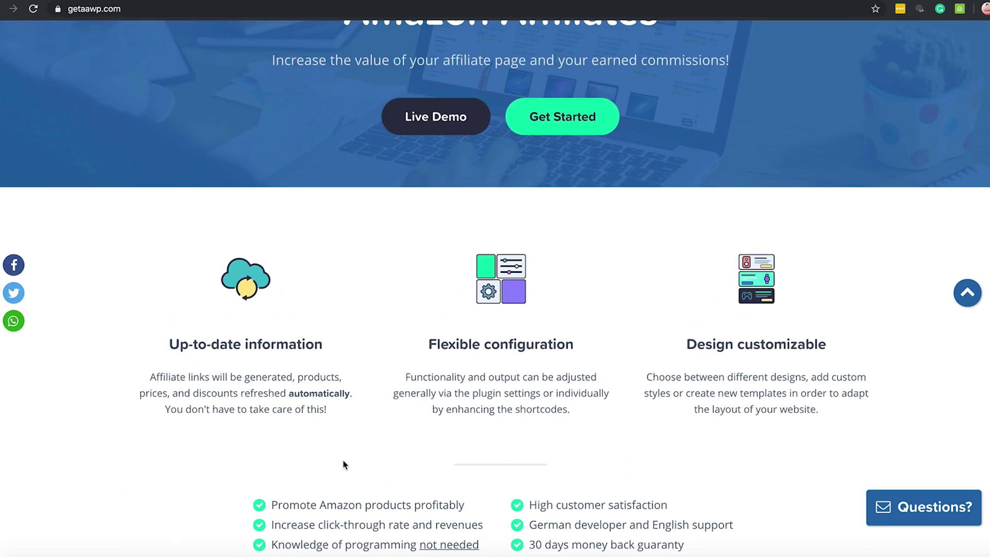
{"action": "scroll", "coordinate": [345, 466], "scroll_direction": "up", "scroll_amount": 1}
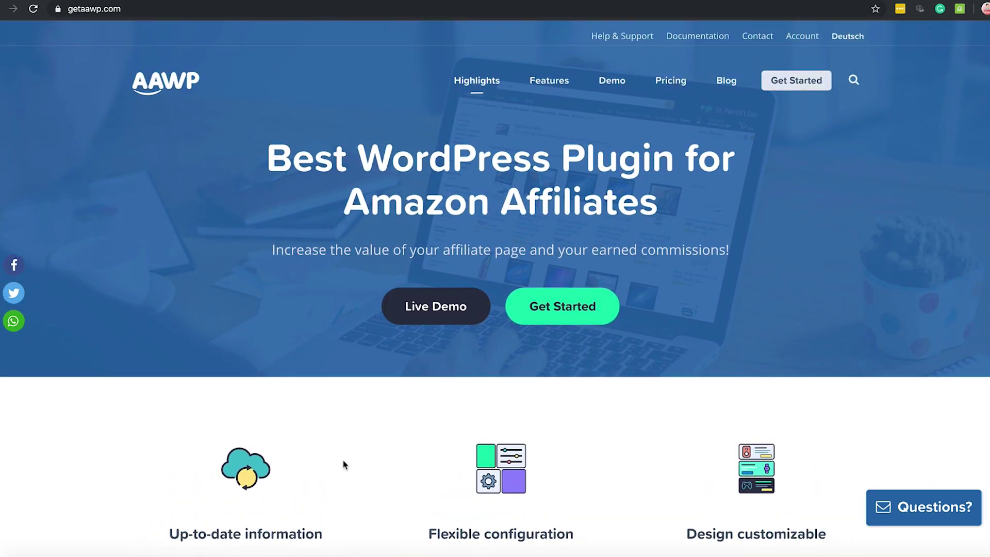